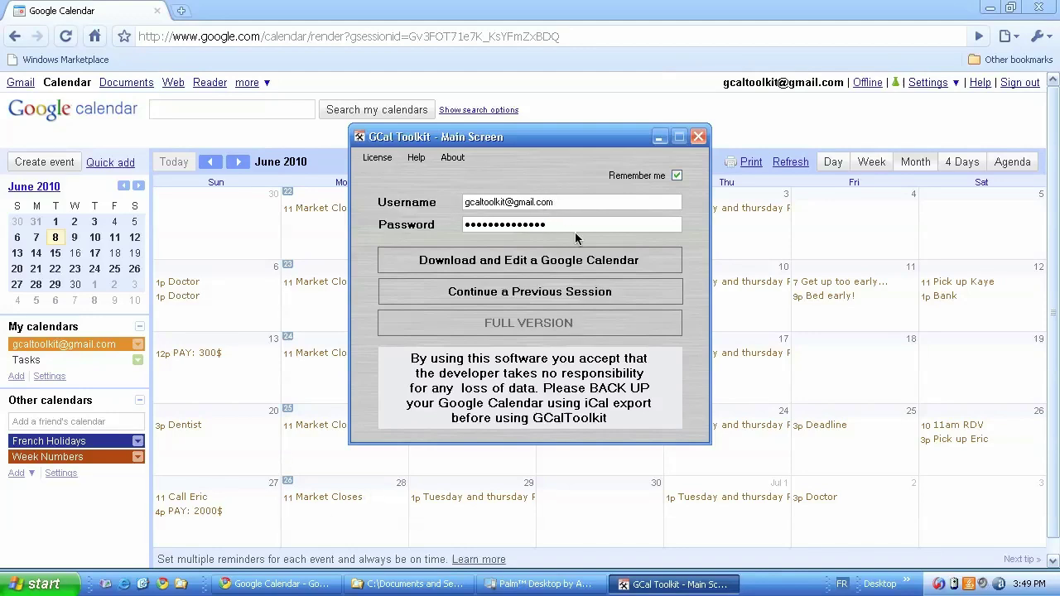
With the credentials entered, choose 'Download and Edit a Google Calendar'
{"action": "left_click", "coordinate": [510, 265]}
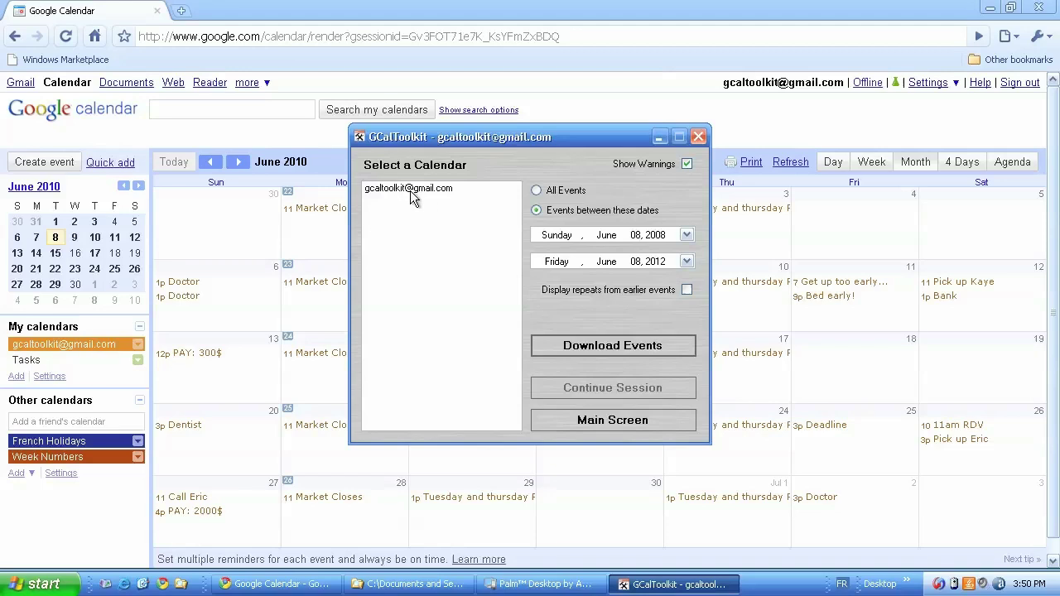
Select the account's single calendar and choose the All Events option
{"action": "left_click", "coordinate": [412, 190]}
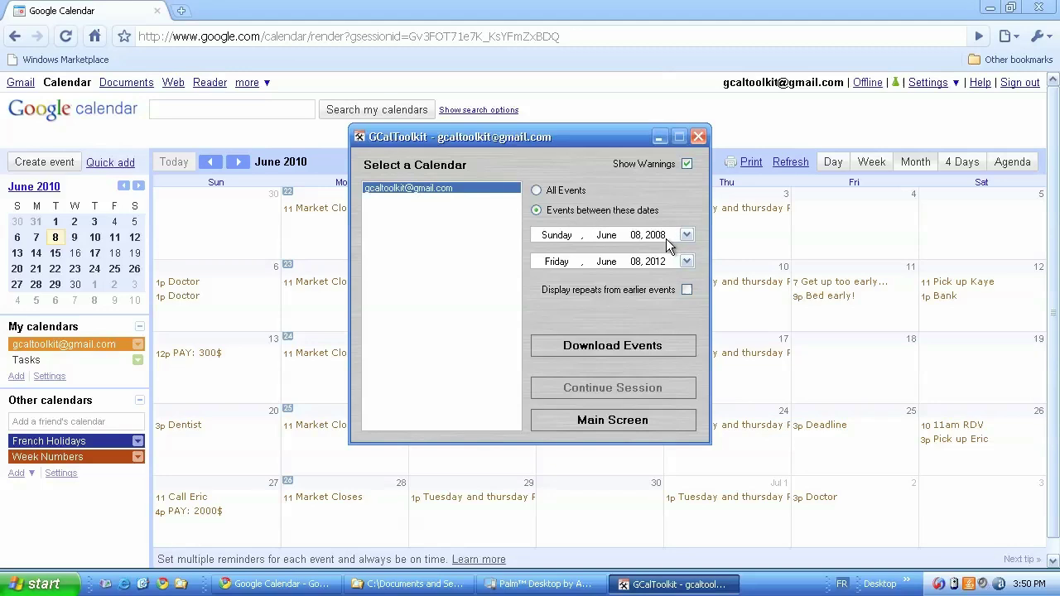
{"action": "left_click", "coordinate": [536, 191]}
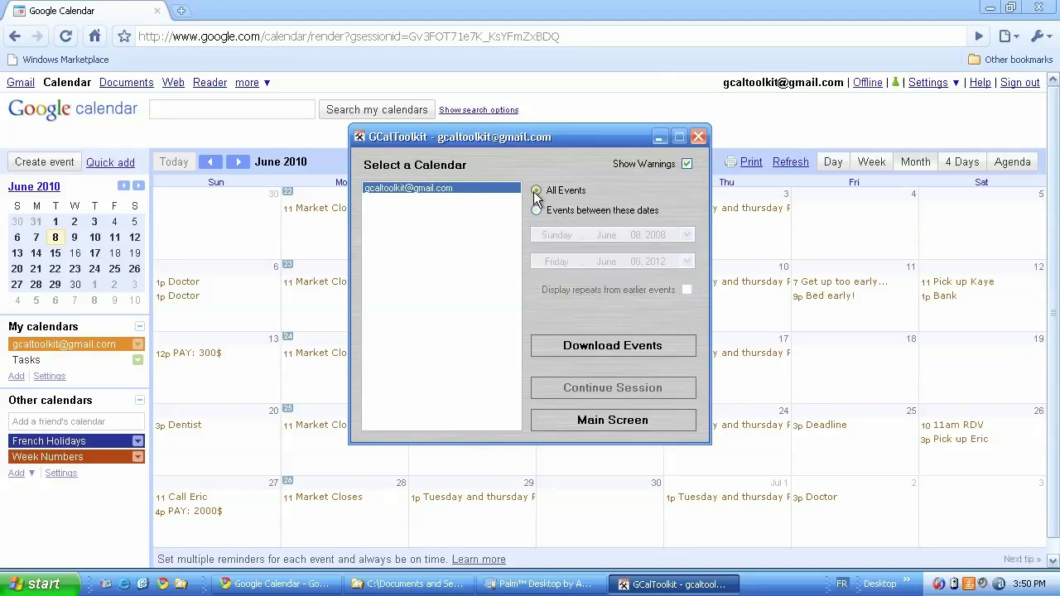
Download the 29 events into a maximized table and preview the two queued duplicate deletions
{"action": "left_click", "coordinate": [618, 346]}
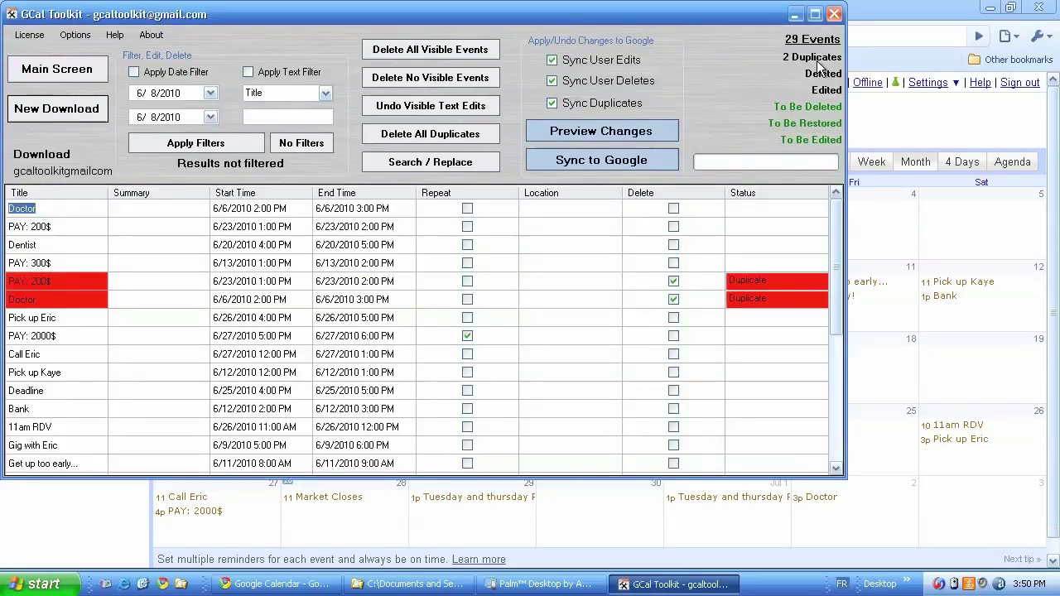
{"action": "left_click", "coordinate": [815, 18]}
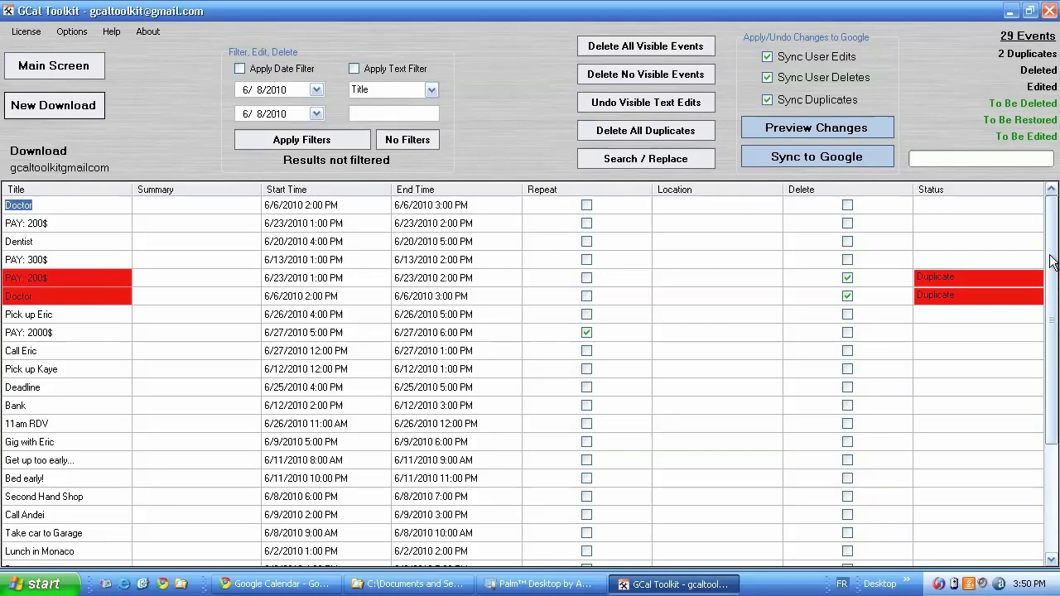
{"action": "mouse_move", "coordinate": [1050, 261]}
{"action": "left_mouse_down"}
{"action": "mouse_move", "coordinate": [1045, 389]}
{"action": "mouse_move", "coordinate": [1048, 269]}
{"action": "left_mouse_up"}
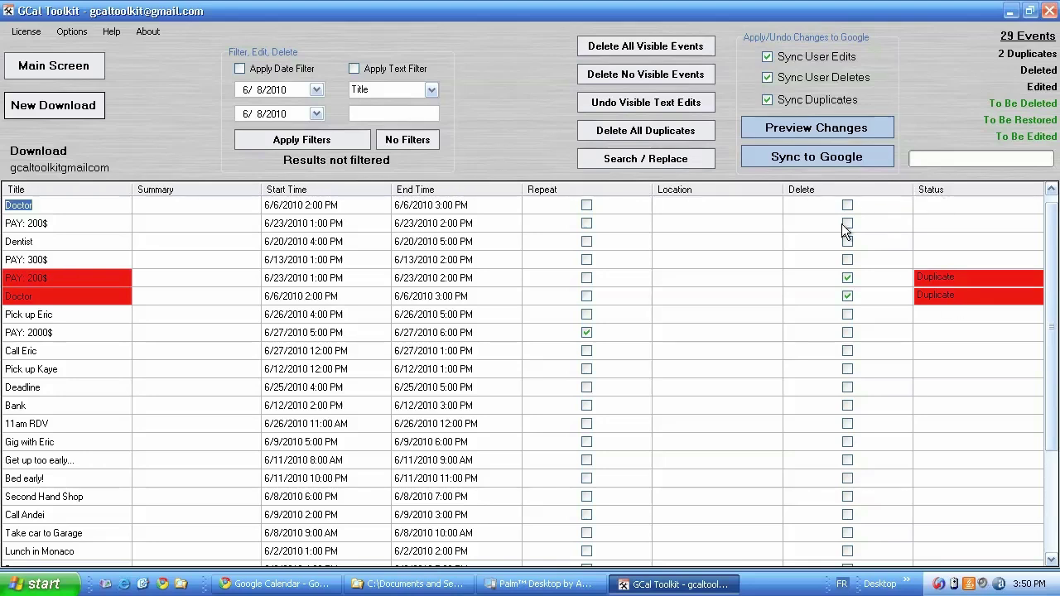
{"action": "left_click", "coordinate": [828, 129]}
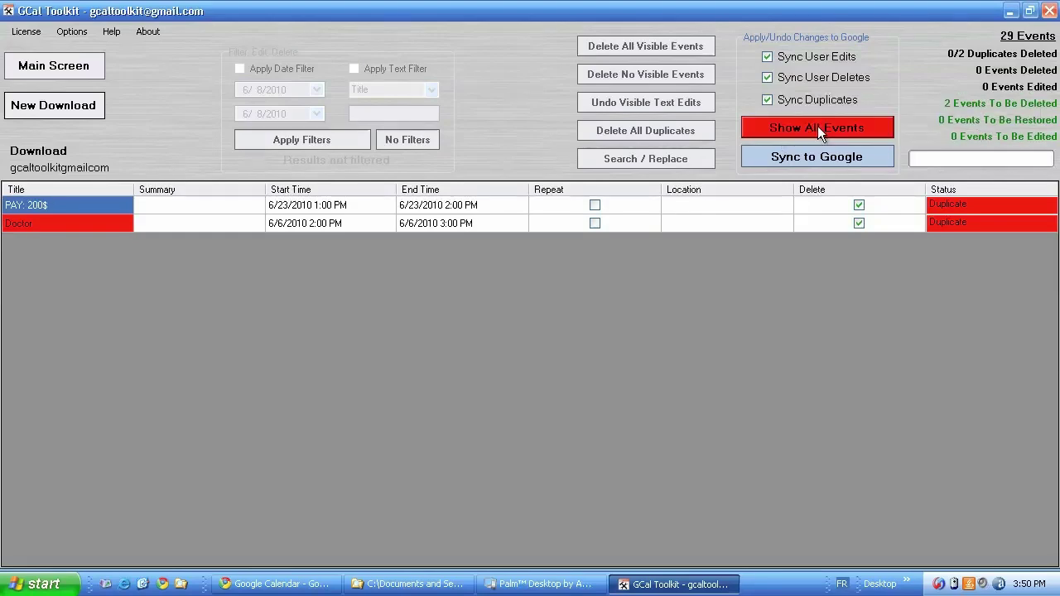
{"action": "left_click", "coordinate": [817, 128]}
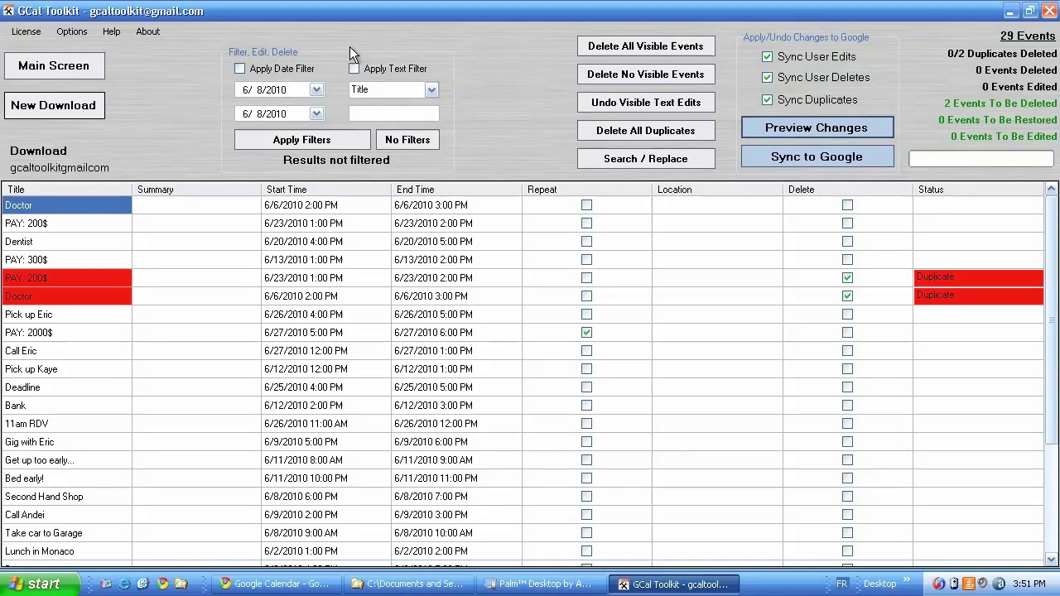
Filter titles by 'Eric', mark the four Eric events To Delete, then clear the filter
{"action": "left_click", "coordinate": [353, 69]}
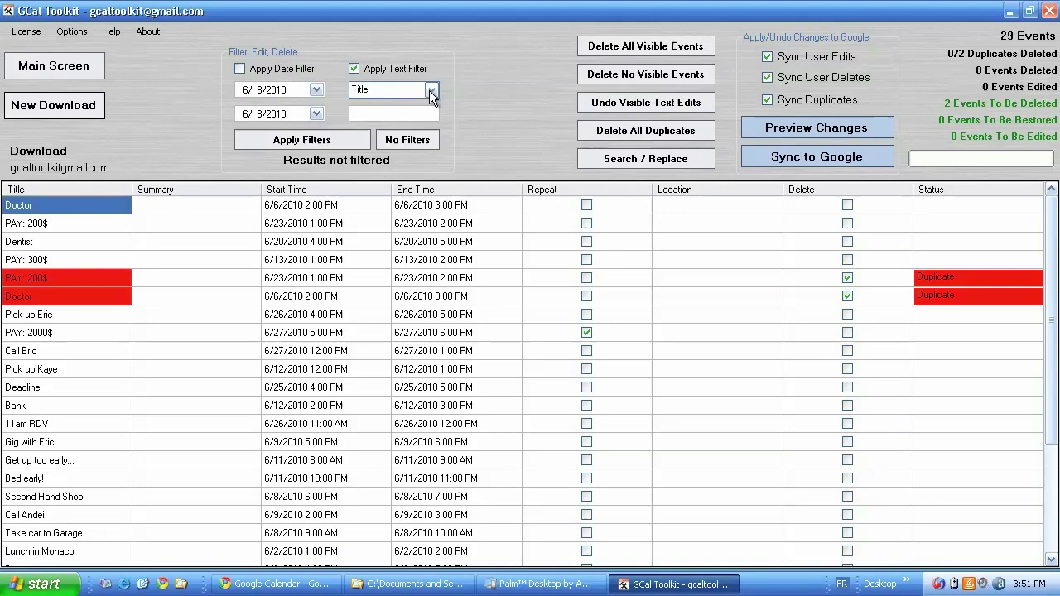
{"action": "left_click", "coordinate": [386, 114]}
{"action": "type", "text": "Eric"}
{"action": "left_click", "coordinate": [310, 139]}
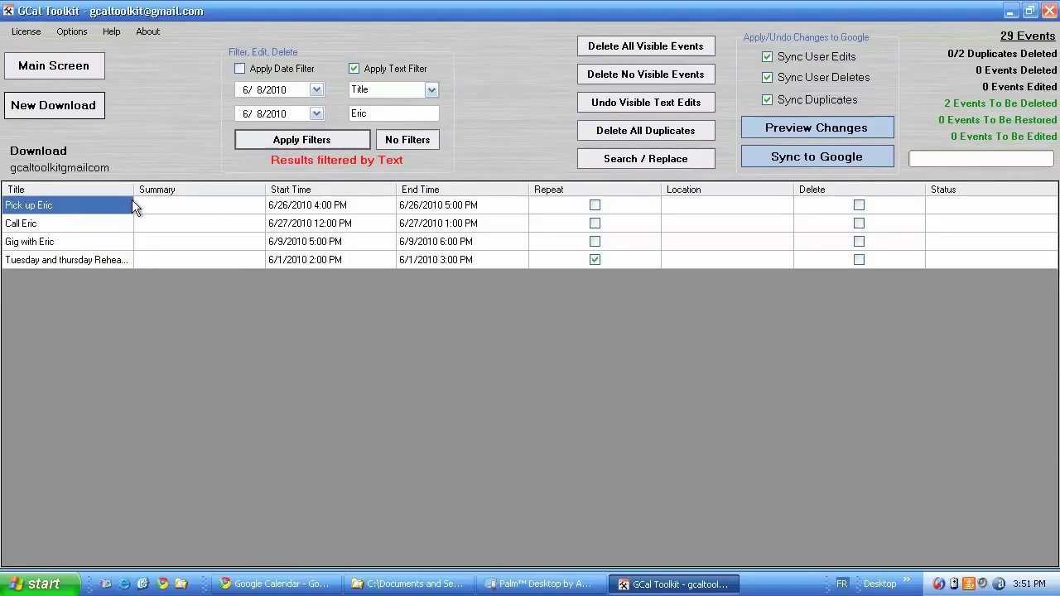
{"action": "left_click_drag", "start_coordinate": [132, 191], "coordinate": [182, 191]}
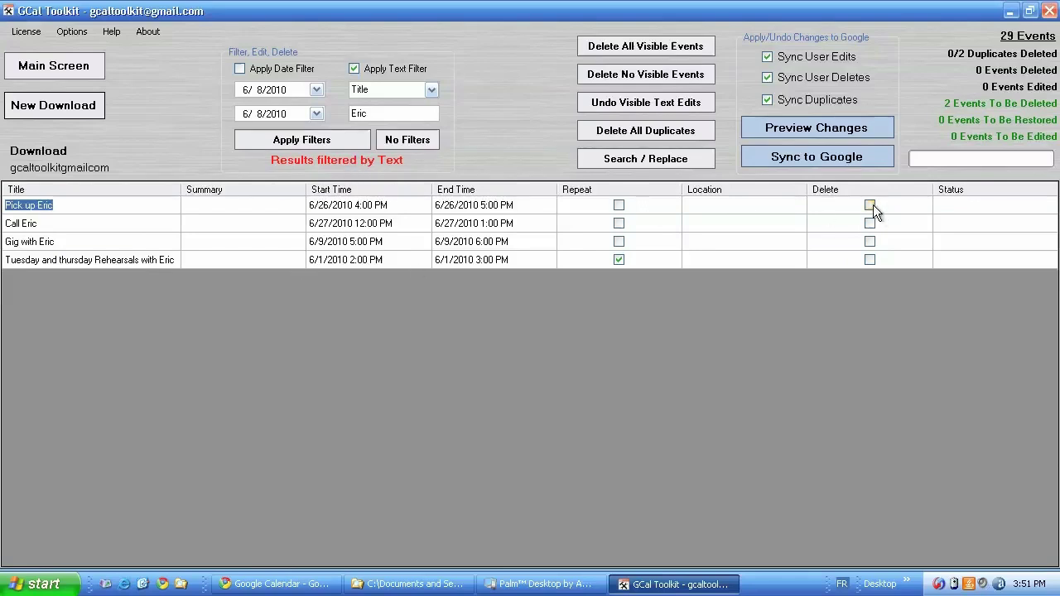
{"action": "left_click", "coordinate": [649, 46]}
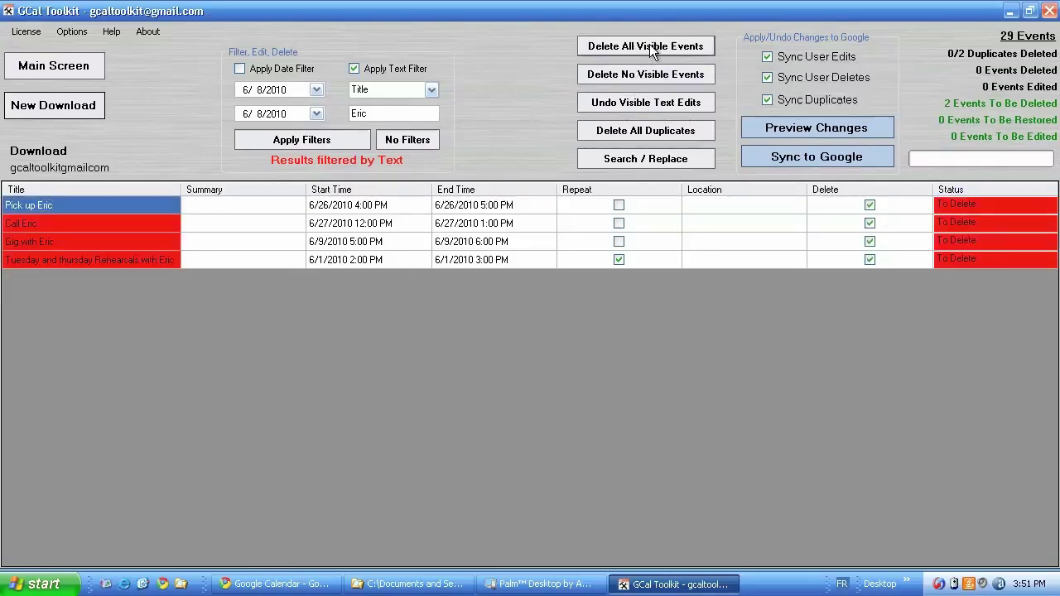
{"action": "left_click", "coordinate": [418, 143]}
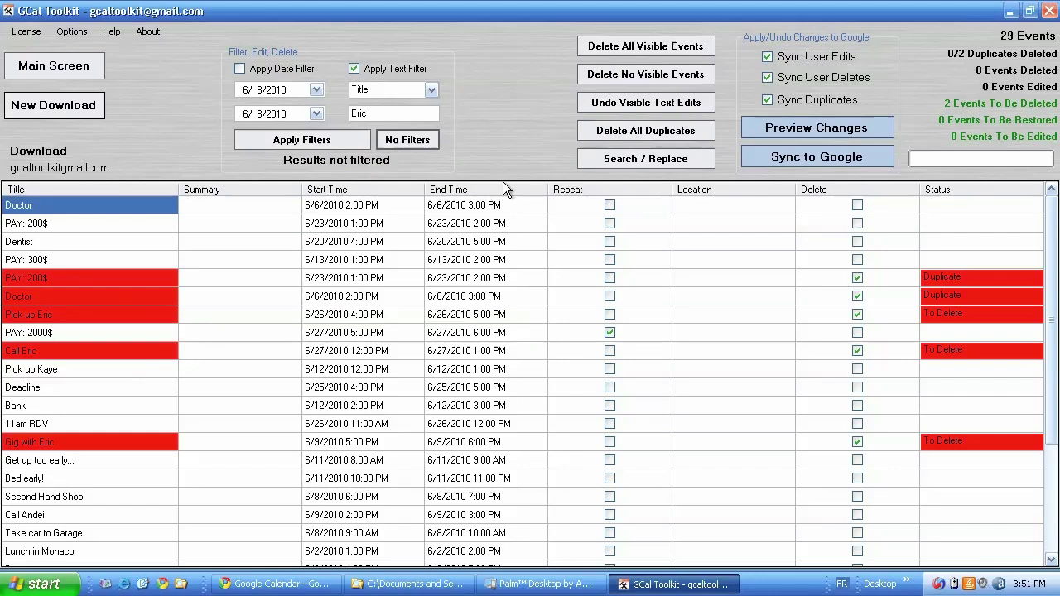
Unmark all deletions, then flag only the duplicate PAY: 200$ and Doctor events
{"action": "left_click", "coordinate": [673, 73]}
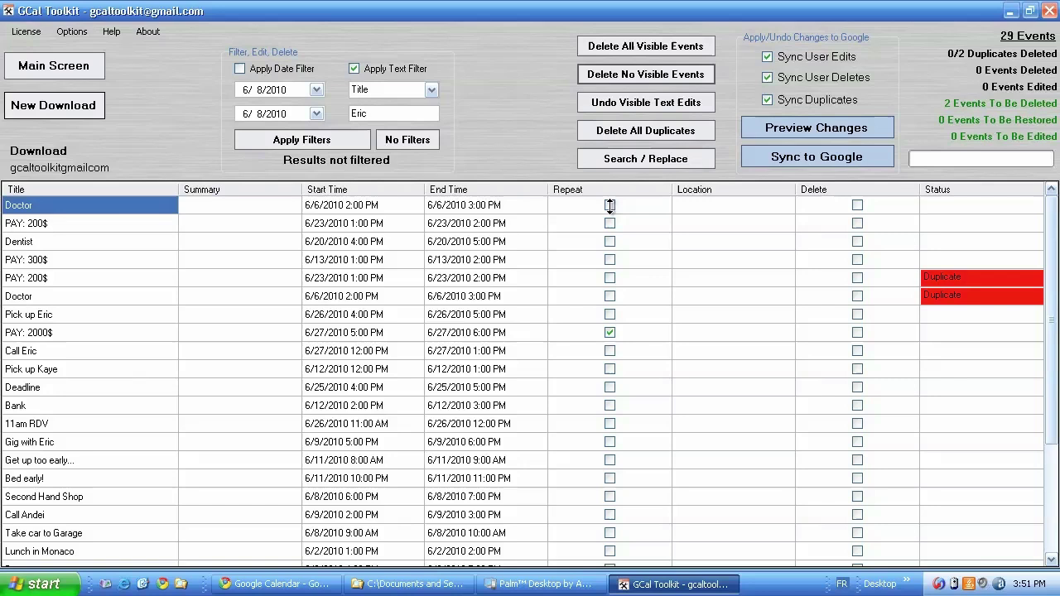
{"action": "left_click", "coordinate": [645, 129]}
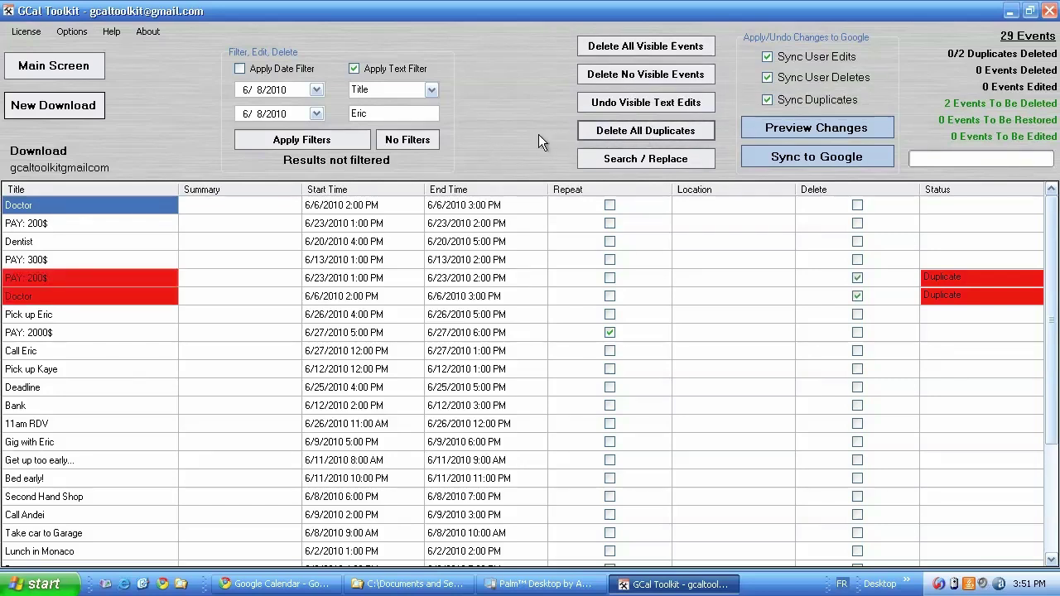
Use Search / Replace on titles to change 'Eric' to 'Eric and Andrei'
{"action": "left_click", "coordinate": [628, 156]}
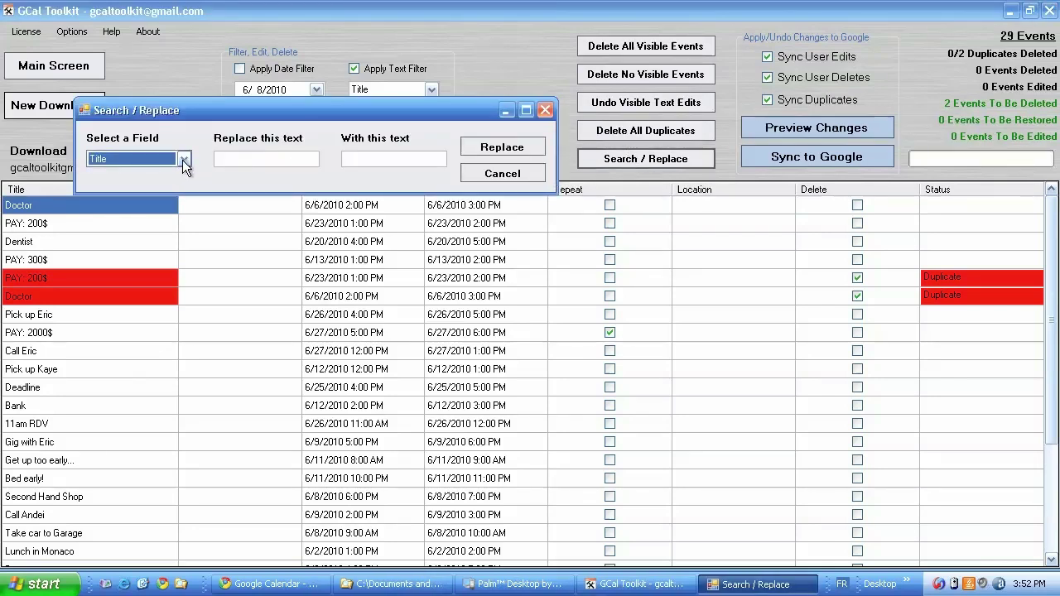
{"action": "left_click", "coordinate": [254, 160]}
{"action": "type", "text": "Eric"}
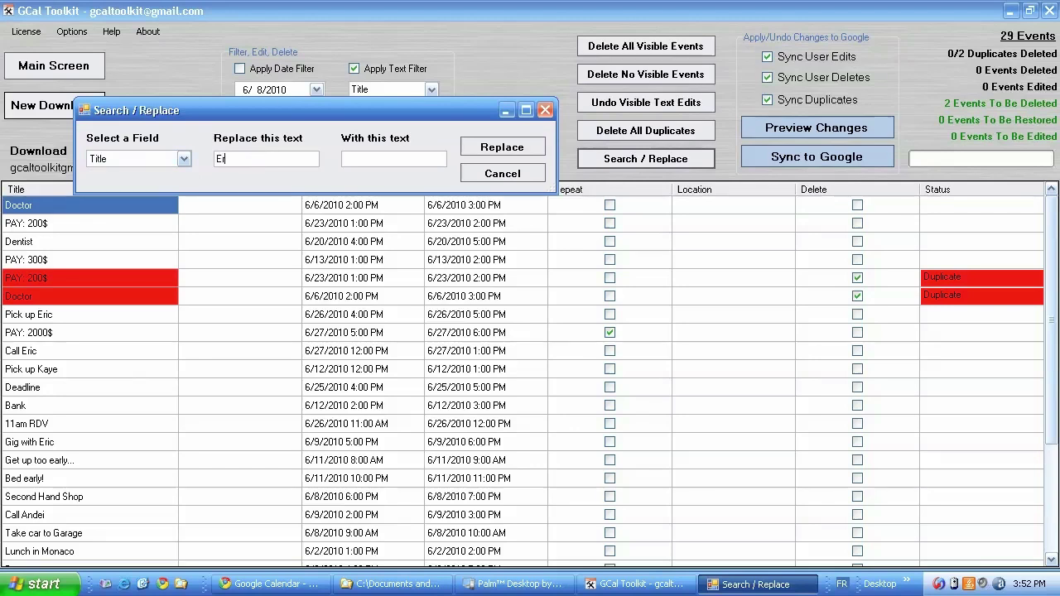
{"action": "left_click", "coordinate": [436, 161]}
{"action": "type", "text": "Eric and Andrei"}
{"action": "left_click", "coordinate": [514, 149]}
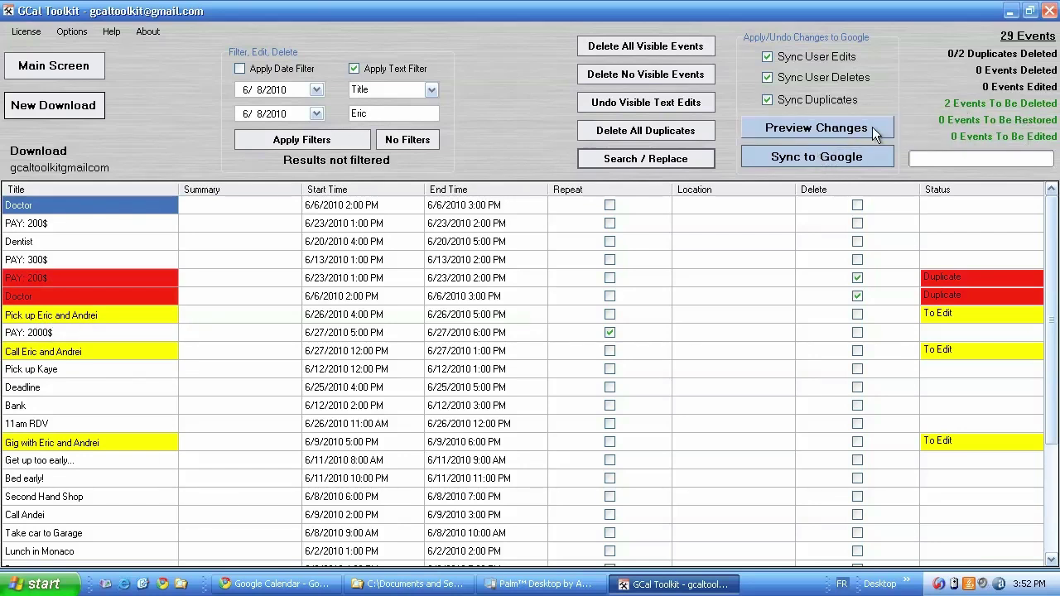
Review the pending changes, then sync the duplicate deletions and title edits to Google
{"action": "left_click", "coordinate": [864, 127]}
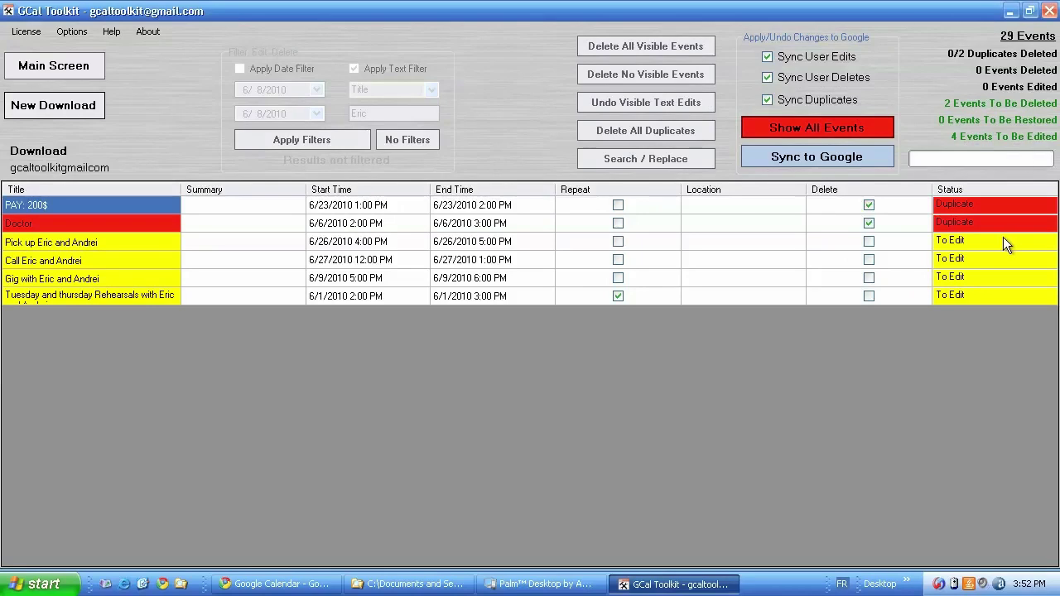
{"action": "left_click", "coordinate": [845, 131]}
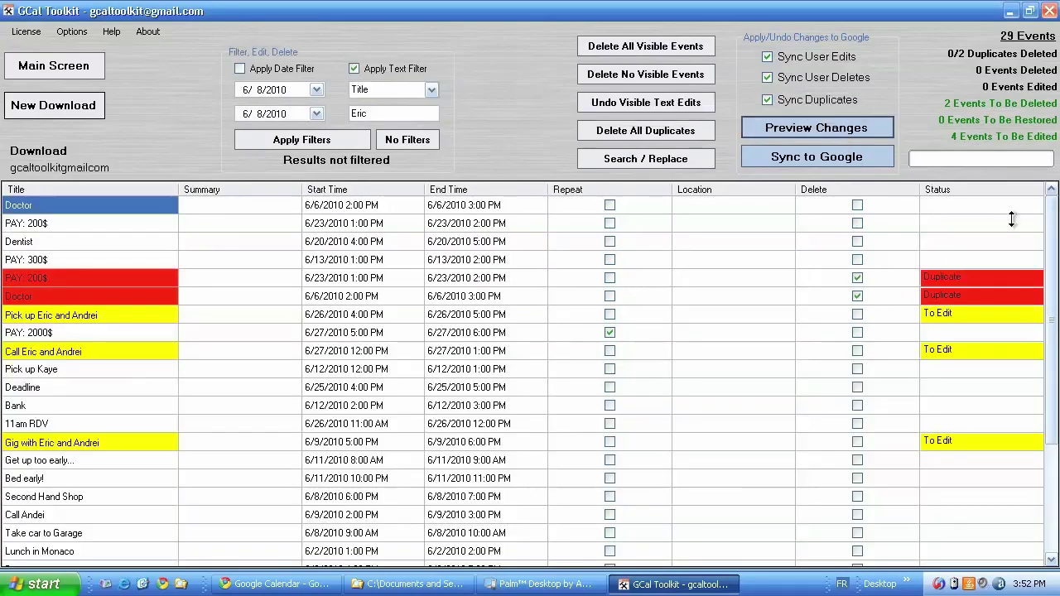
{"action": "left_click", "coordinate": [823, 155]}
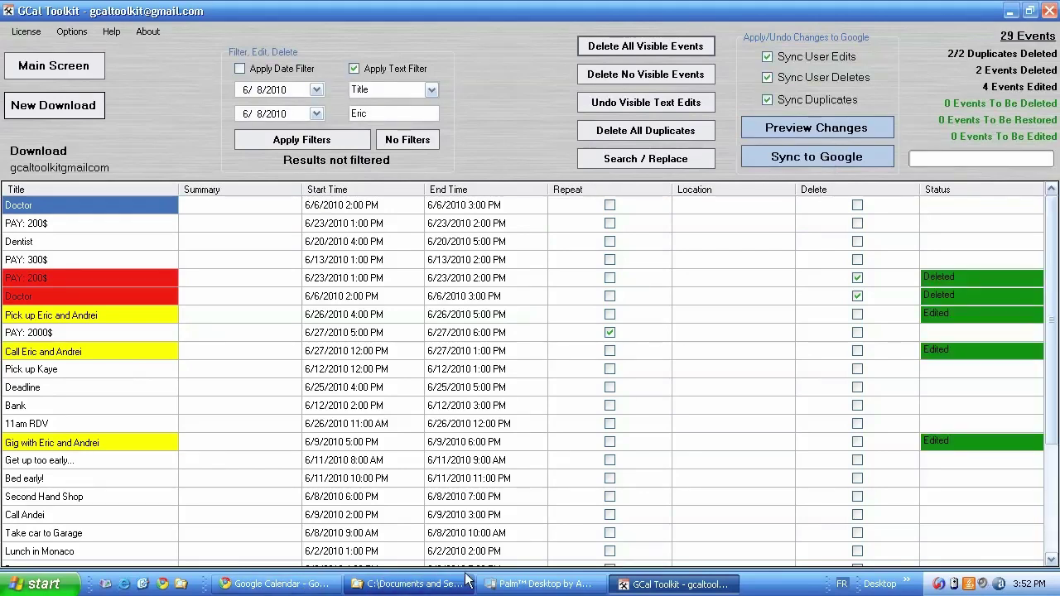
Refresh Google Calendar to verify the duplicates are gone and titles read 'Eric and Andrei'
{"action": "left_click", "coordinate": [267, 584]}
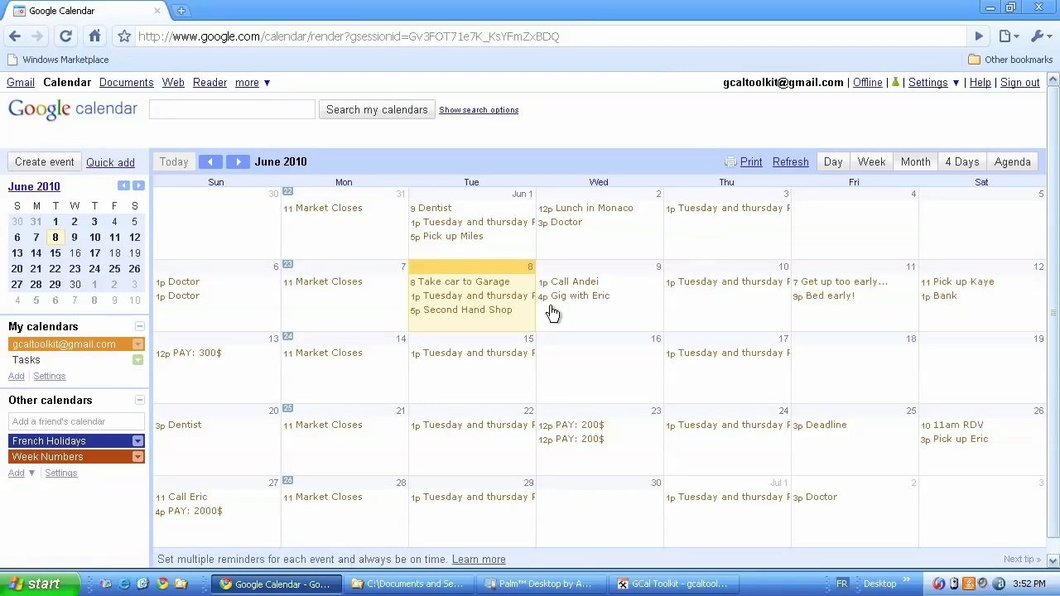
{"action": "left_click", "coordinate": [790, 162]}
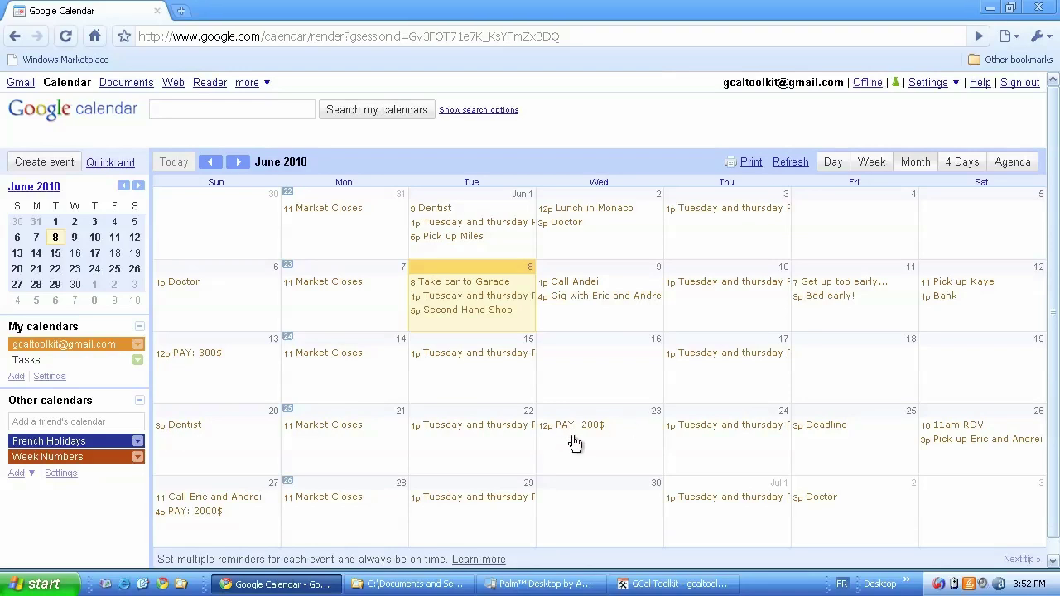
{"action": "left_click", "coordinate": [656, 586]}
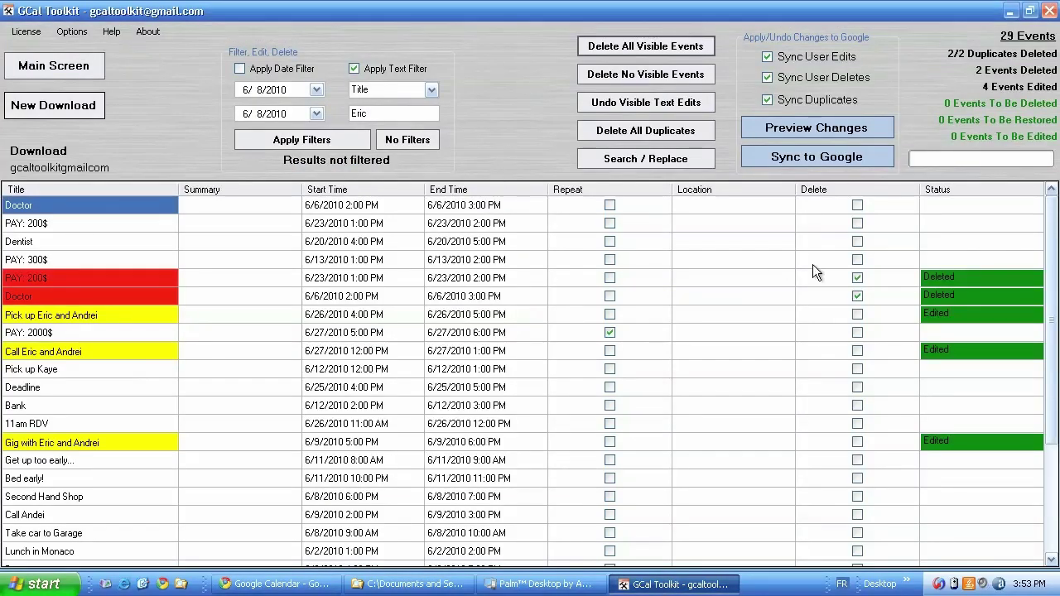
Unmark the deletions, revert titles to 'Eric', and sync the undo to Google
{"action": "left_click", "coordinate": [672, 76]}
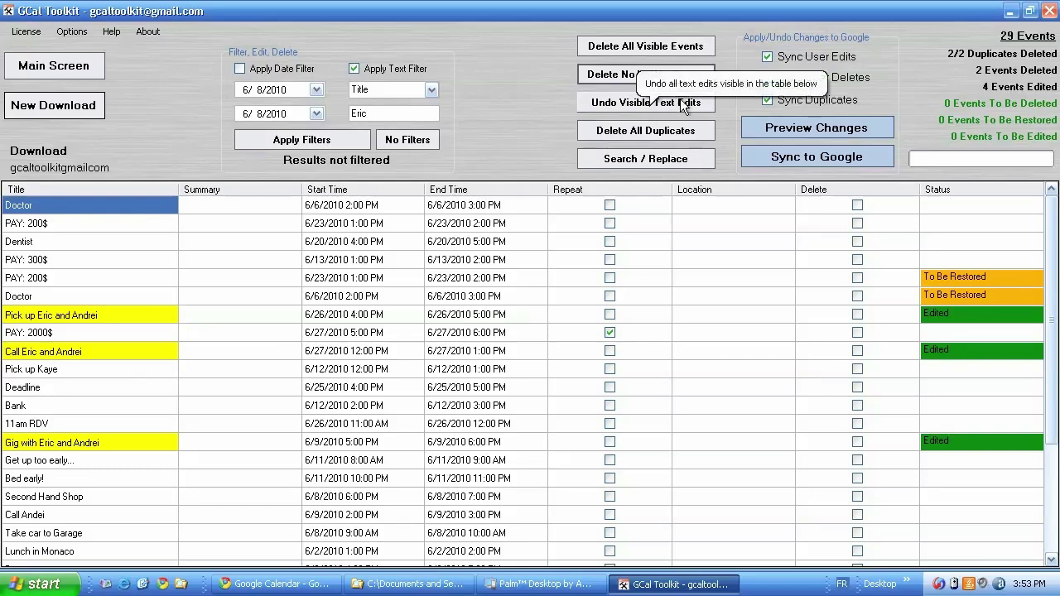
{"action": "left_click", "coordinate": [643, 101]}
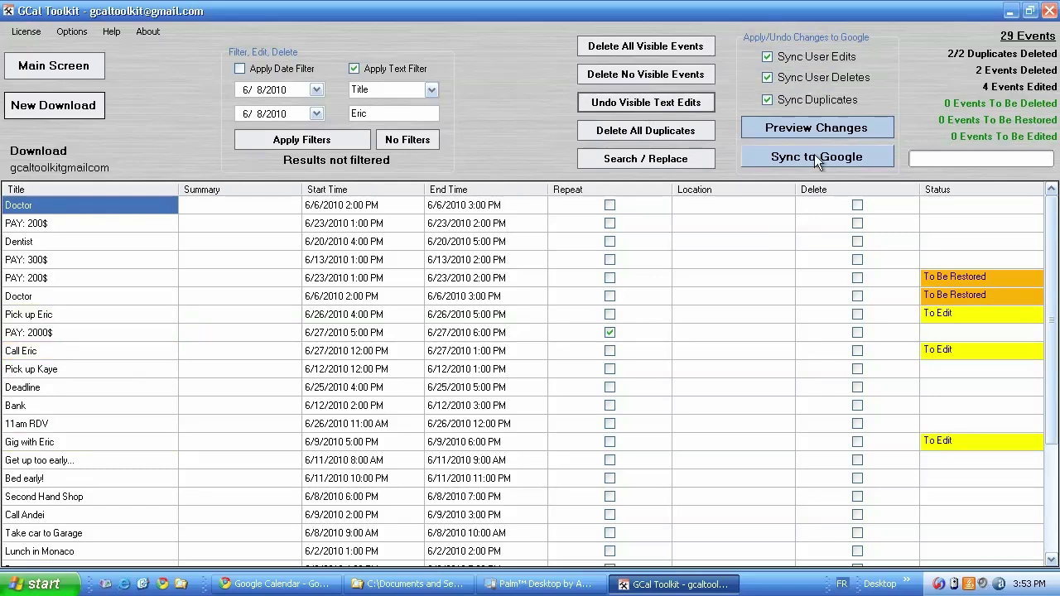
{"action": "left_click", "coordinate": [809, 130]}
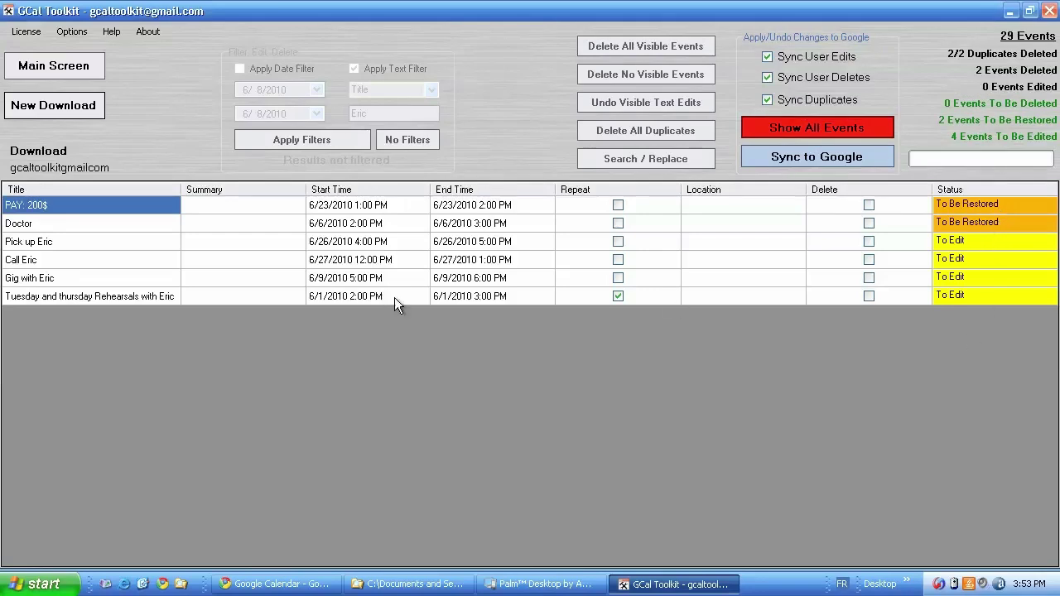
{"action": "left_click", "coordinate": [800, 157]}
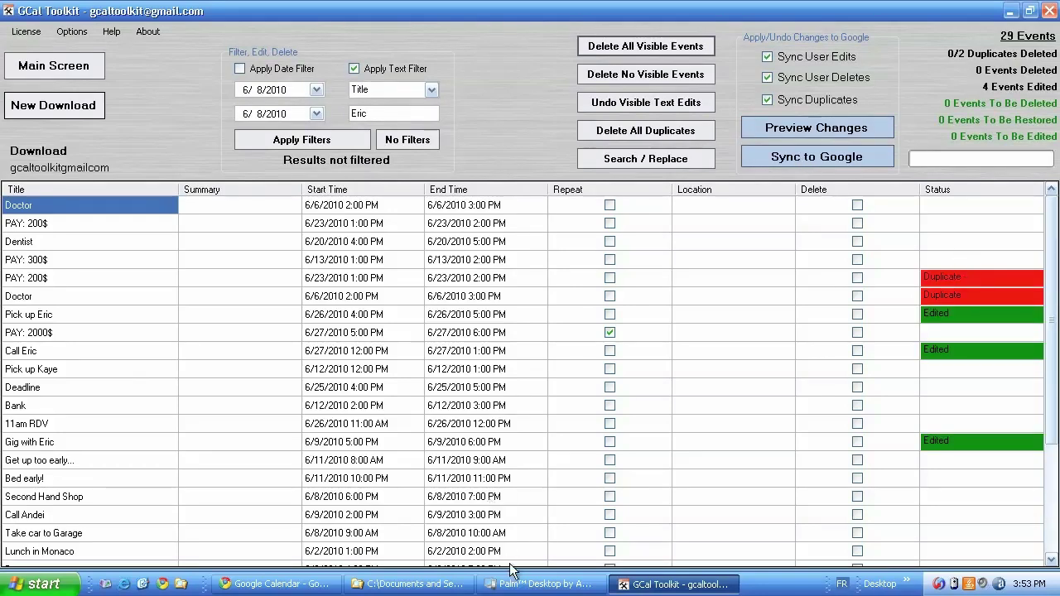
Refresh Google Calendar to confirm the restored duplicates and Eric-only titles
{"action": "left_click", "coordinate": [268, 583]}
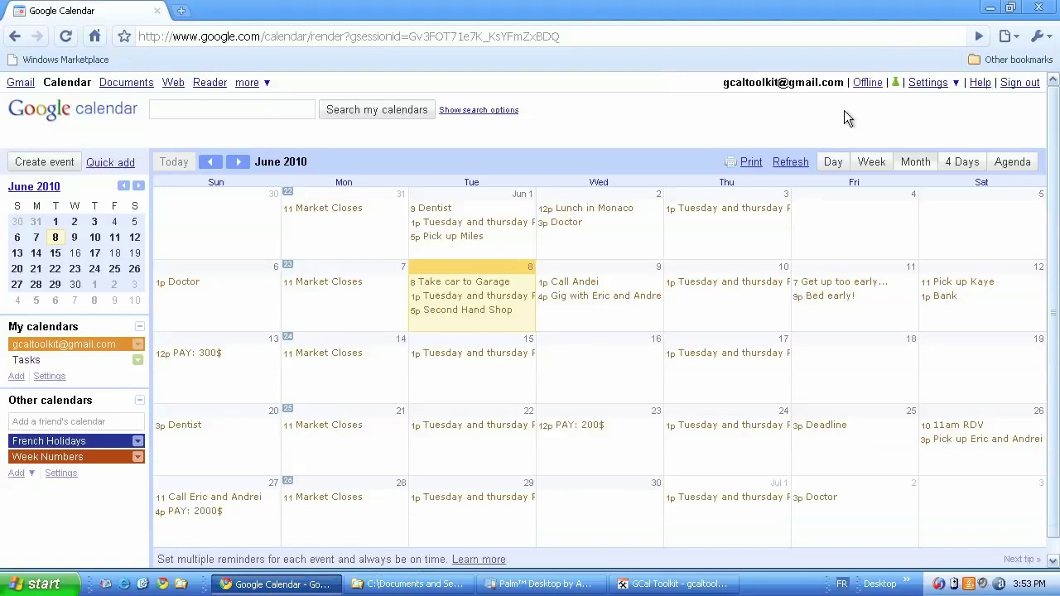
{"action": "left_click", "coordinate": [791, 163]}
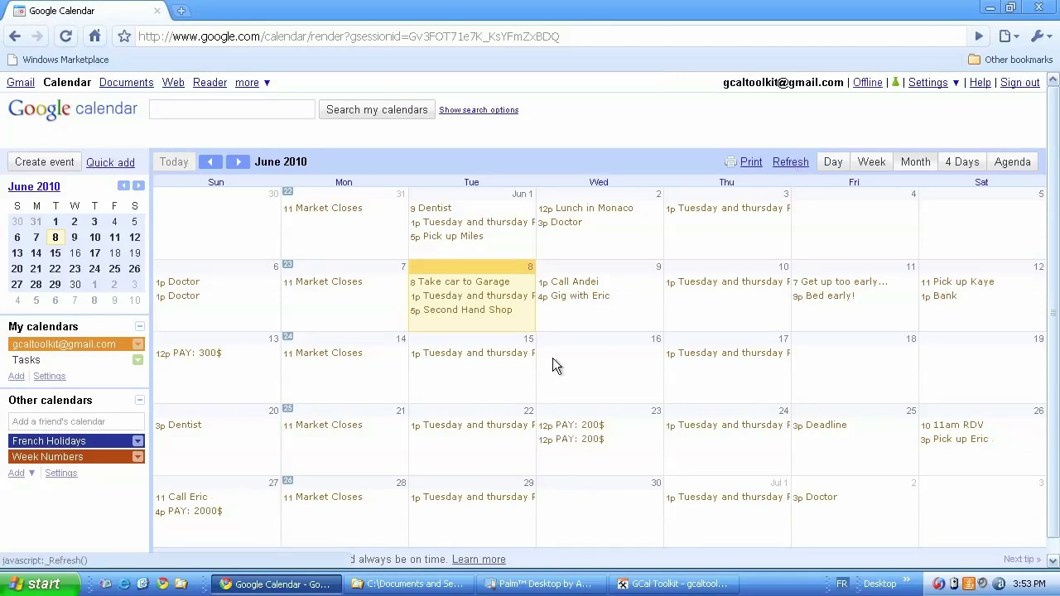
{"action": "left_click", "coordinate": [654, 584]}
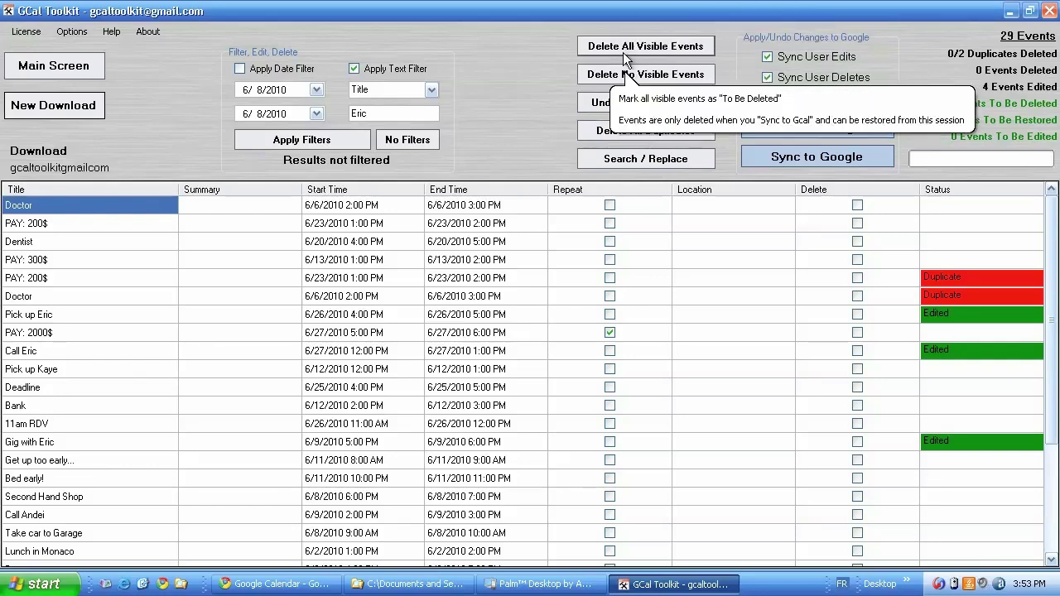
{"action": "left_click", "coordinate": [671, 46]}
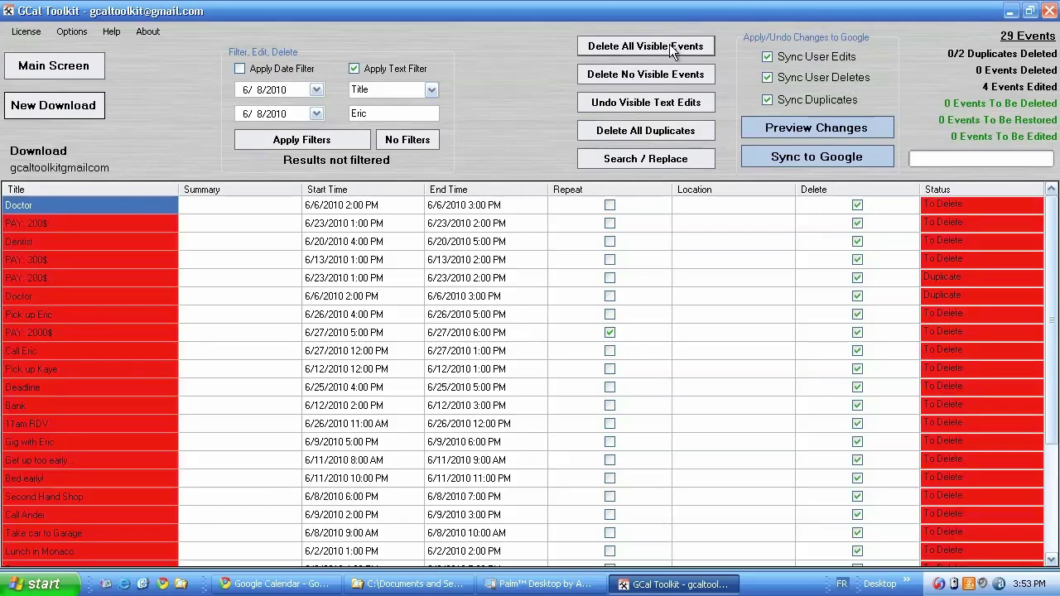
{"action": "left_click", "coordinate": [659, 73]}
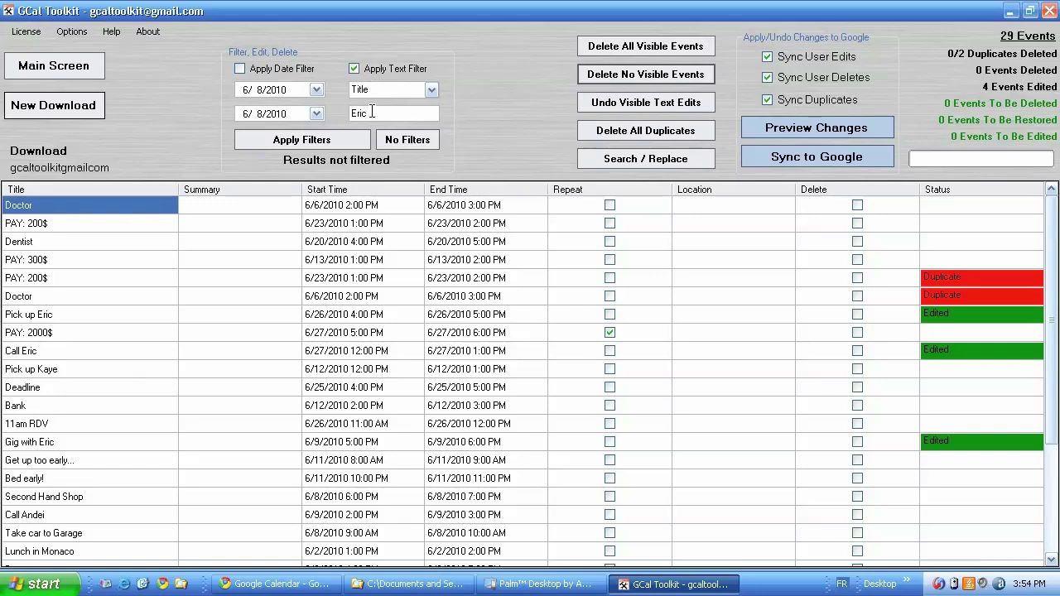
Replace the Eric text filter with 'Pay' and apply it to show only Pay events
{"action": "left_click_drag", "start_coordinate": [371, 118], "coordinate": [345, 114]}
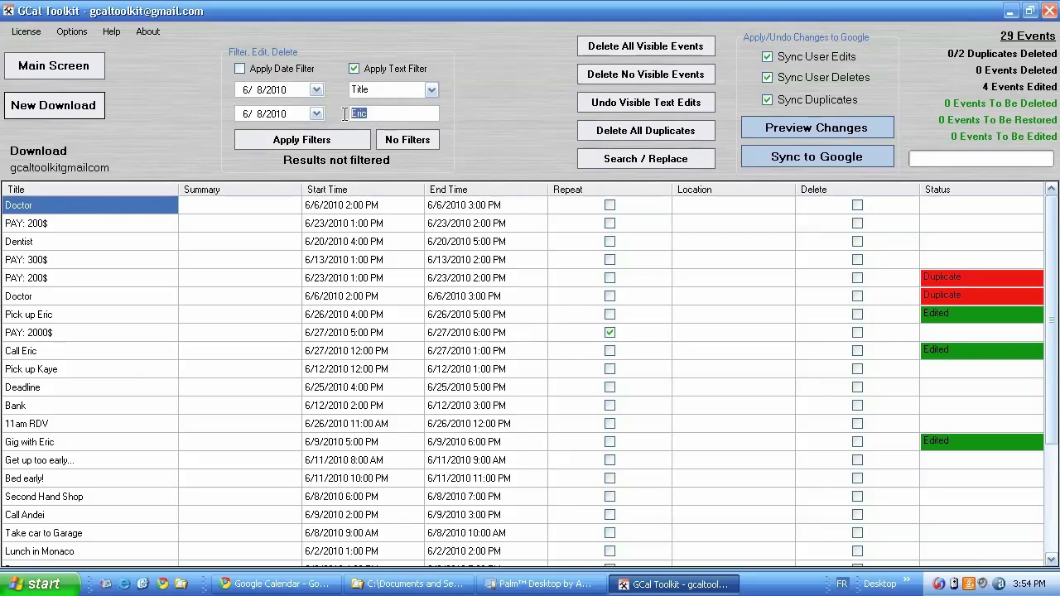
{"action": "type", "text": "Pay"}
{"action": "left_click", "coordinate": [335, 131]}
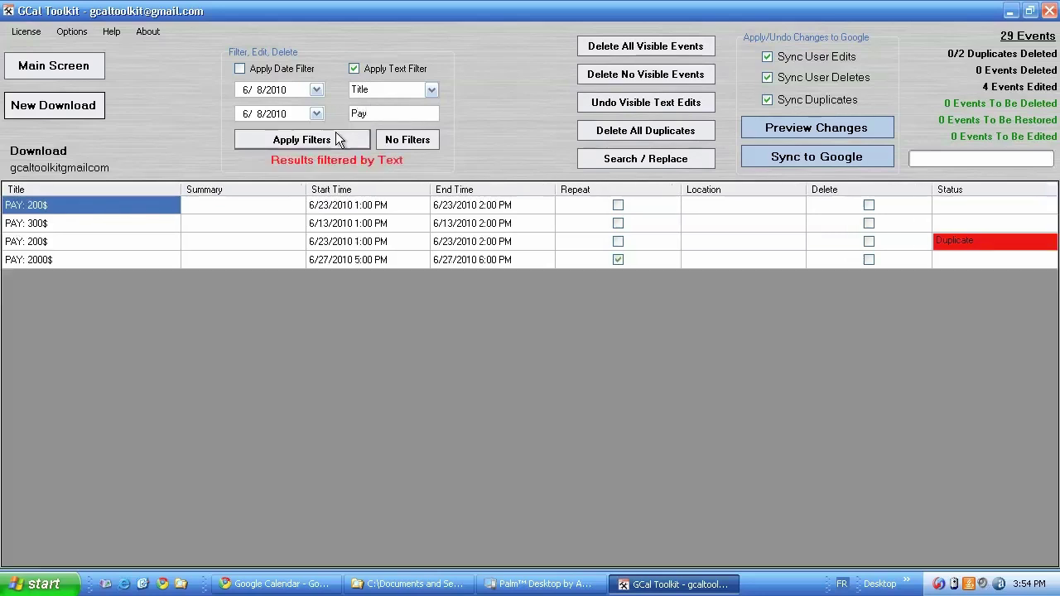
Mark all four visible PAY events for deletion, preview, and sync to Google Calendar
{"action": "left_click", "coordinate": [618, 47]}
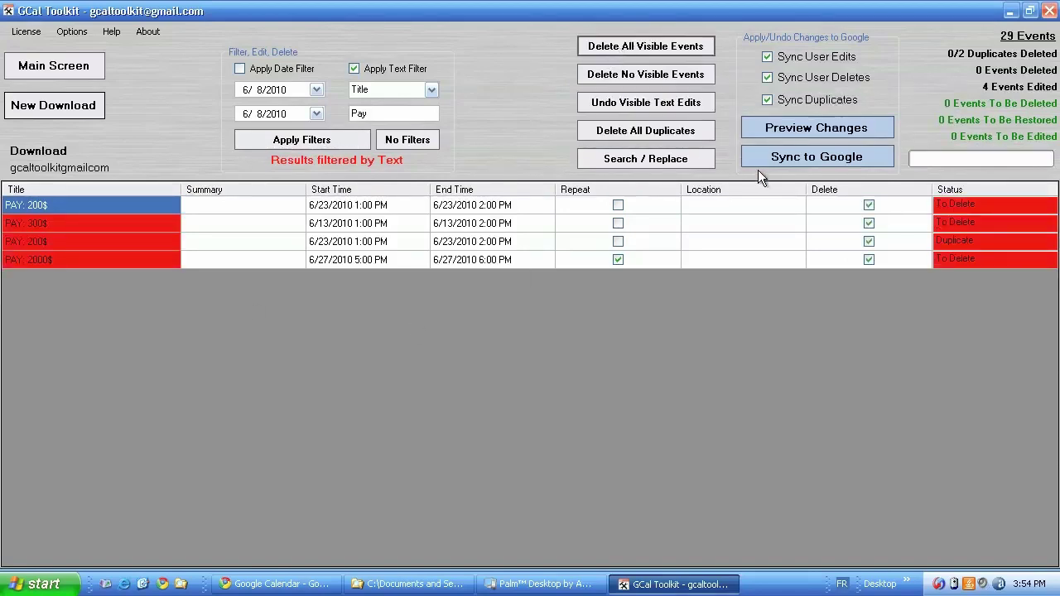
{"action": "left_click", "coordinate": [772, 131]}
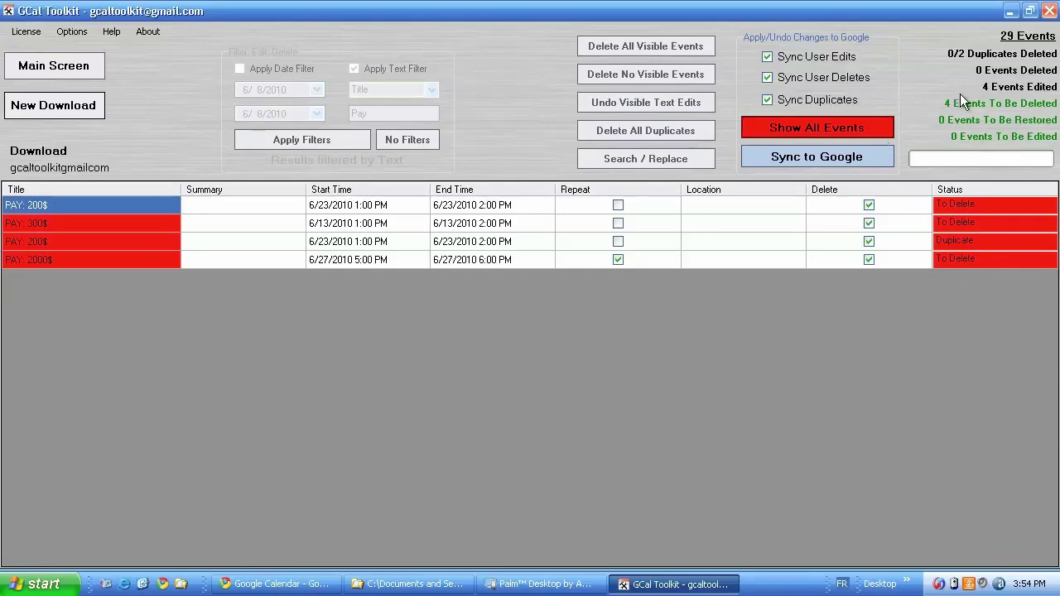
{"action": "left_click", "coordinate": [827, 159]}
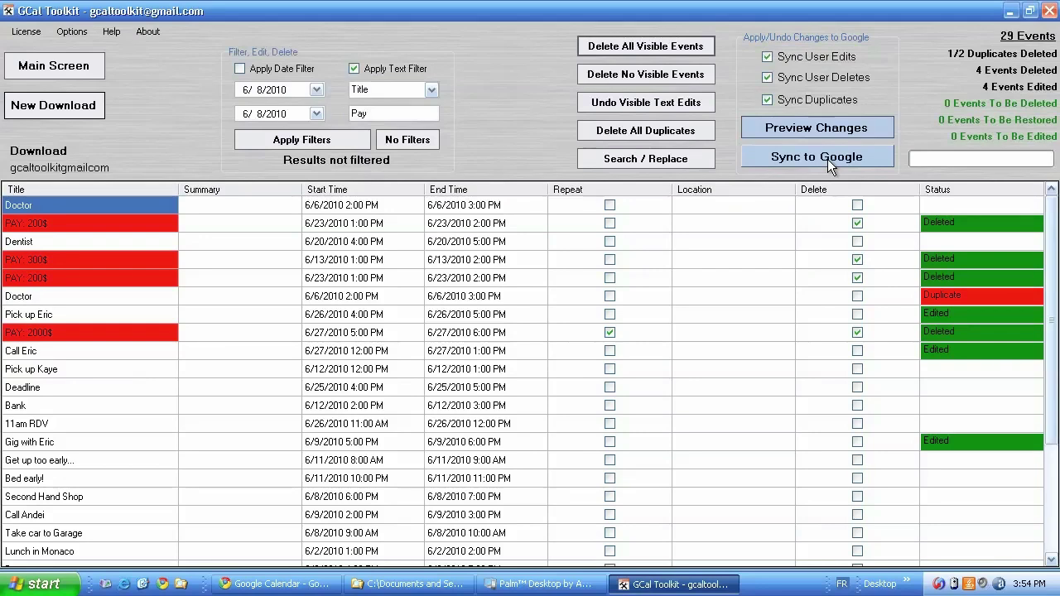